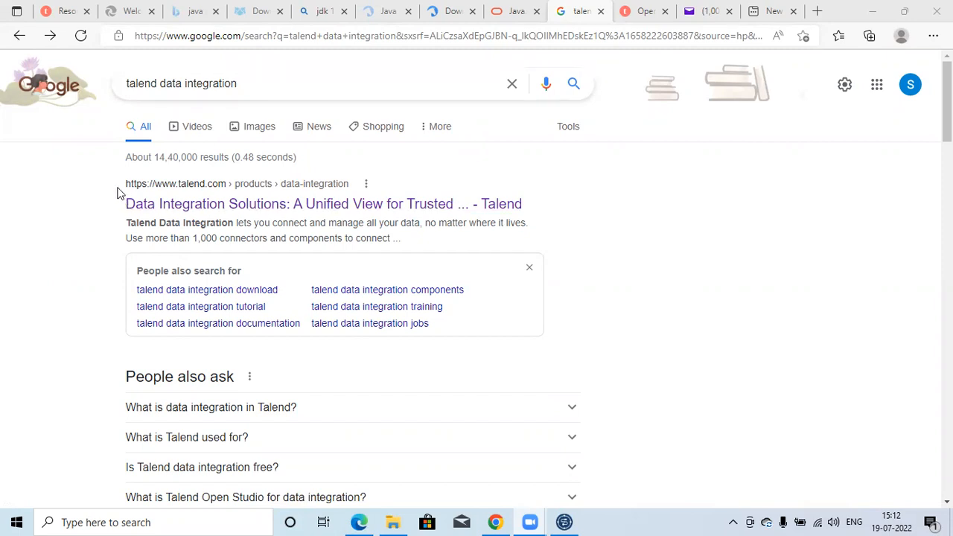
Open Talend's Data Integration Solutions page from the search results and go to its free trial sign-up form.
drag(117, 192, 155, 187)
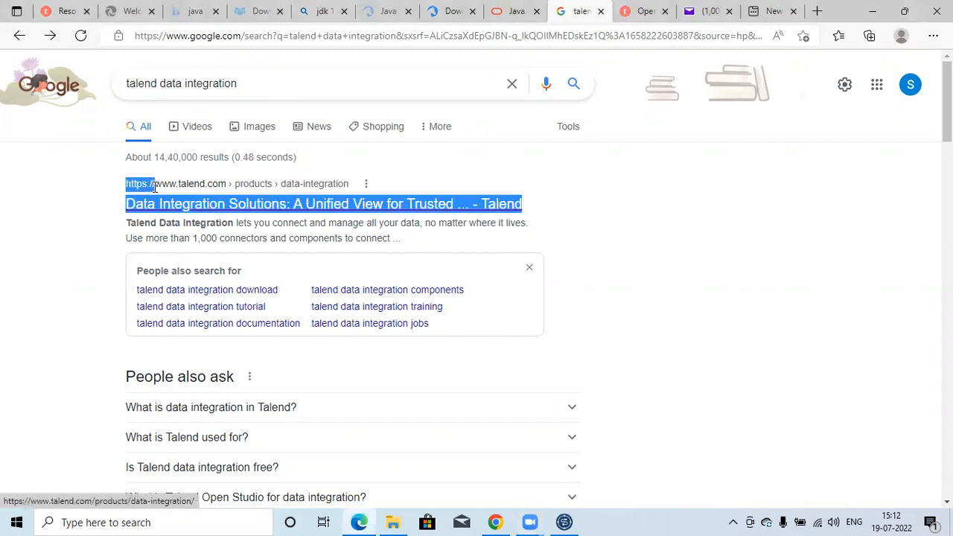
click(102, 179)
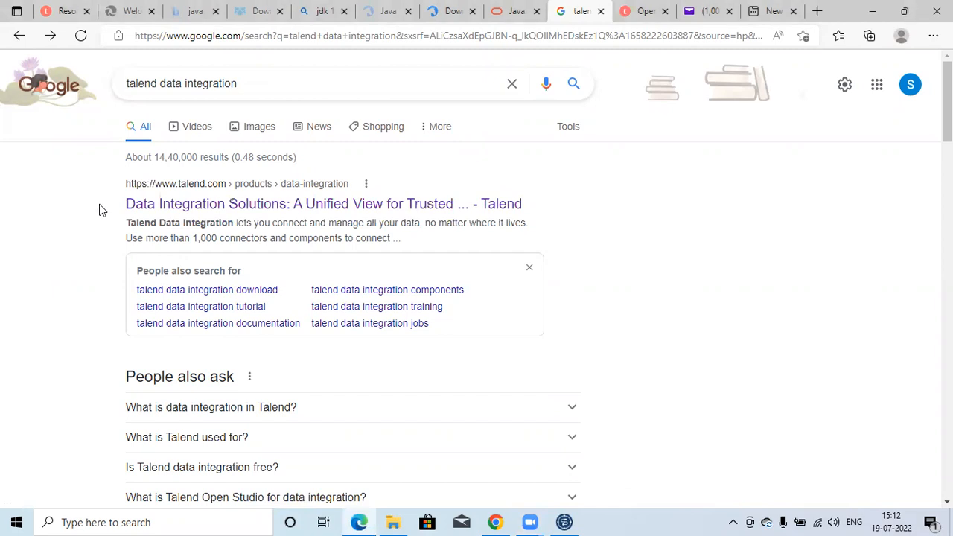
drag(117, 209, 277, 208)
click(276, 208)
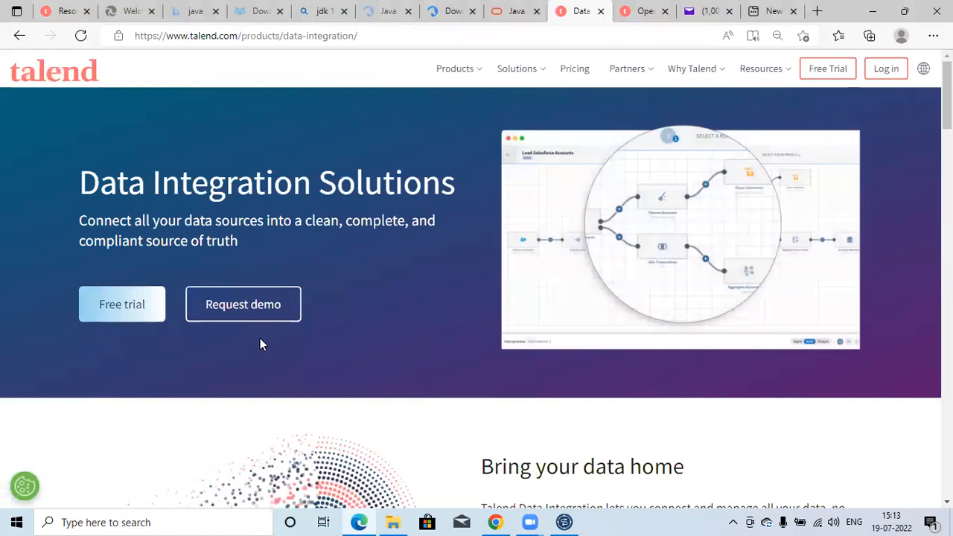
click(115, 311)
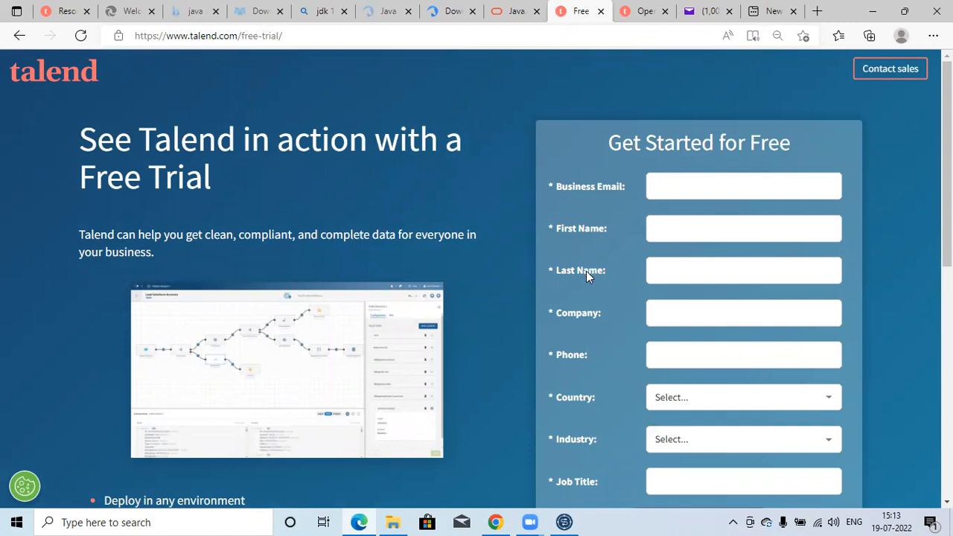
Examine the free trial form's required fields, from business email and phone to country, industry and job title.
click(670, 185)
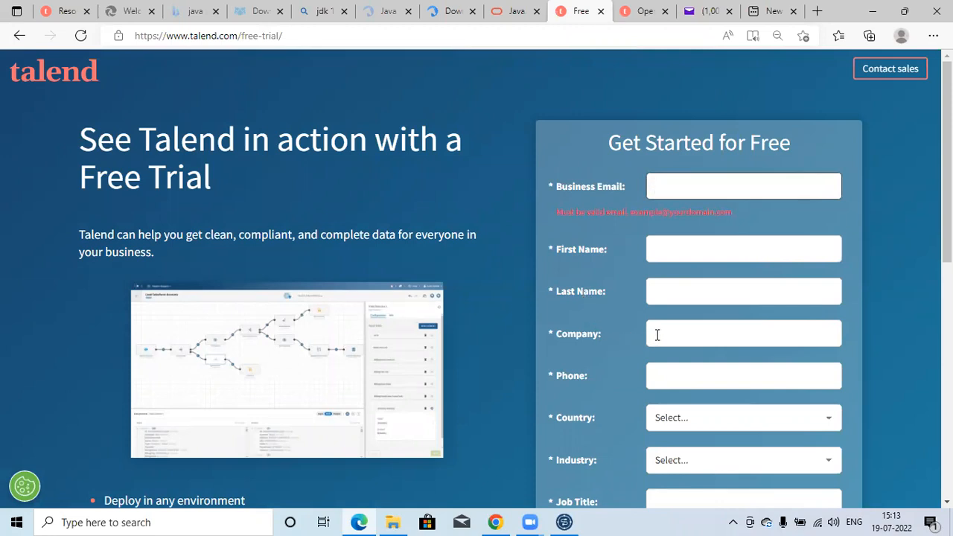
click(587, 362)
scroll(581, 367, down, 2)
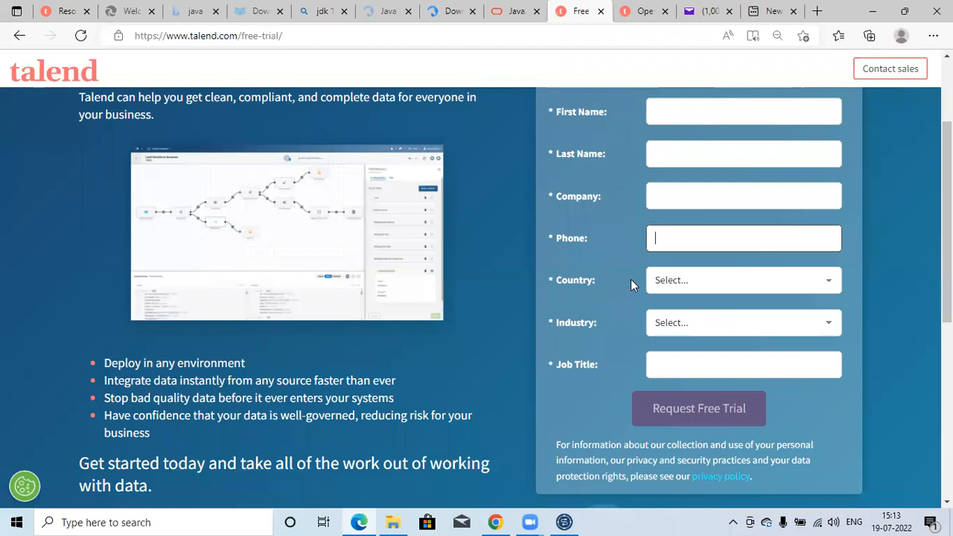
click(658, 326)
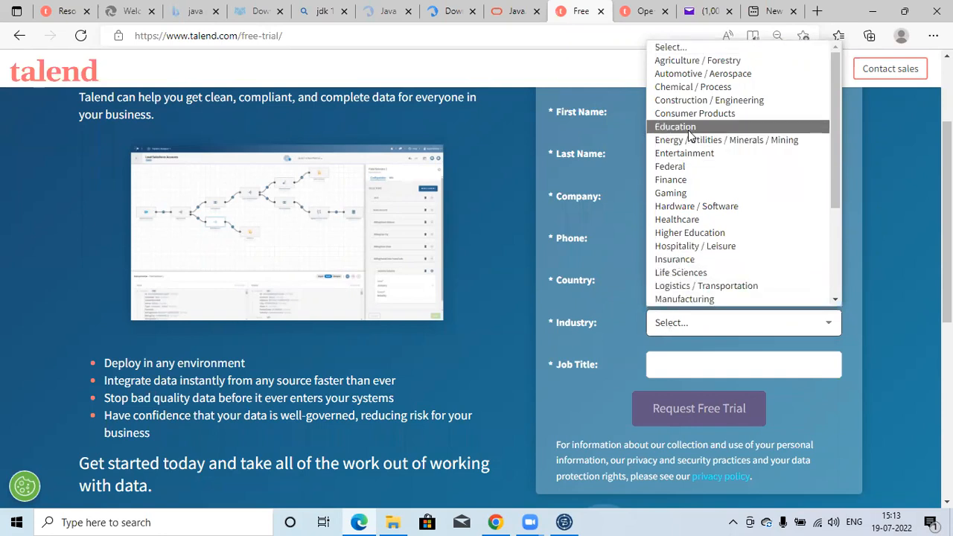
click(585, 290)
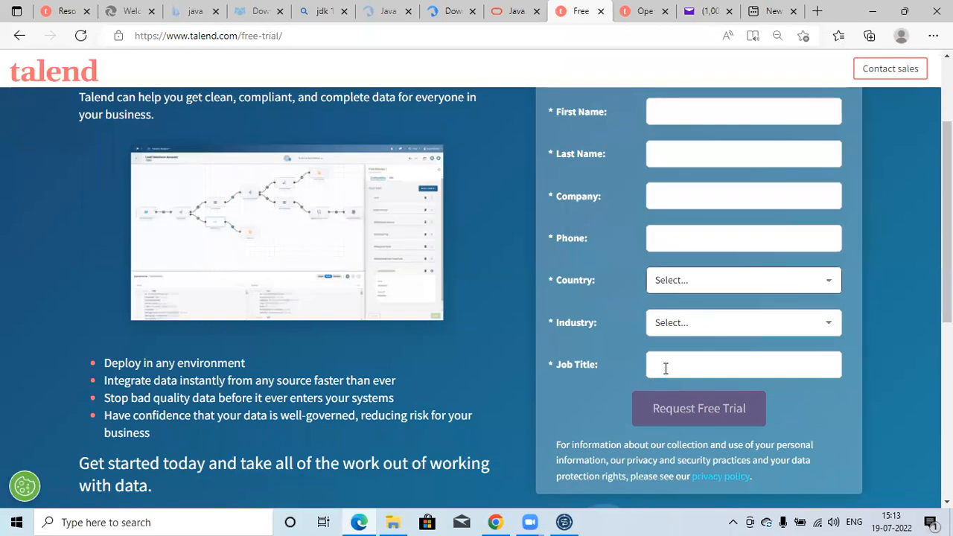
click(660, 366)
click(595, 353)
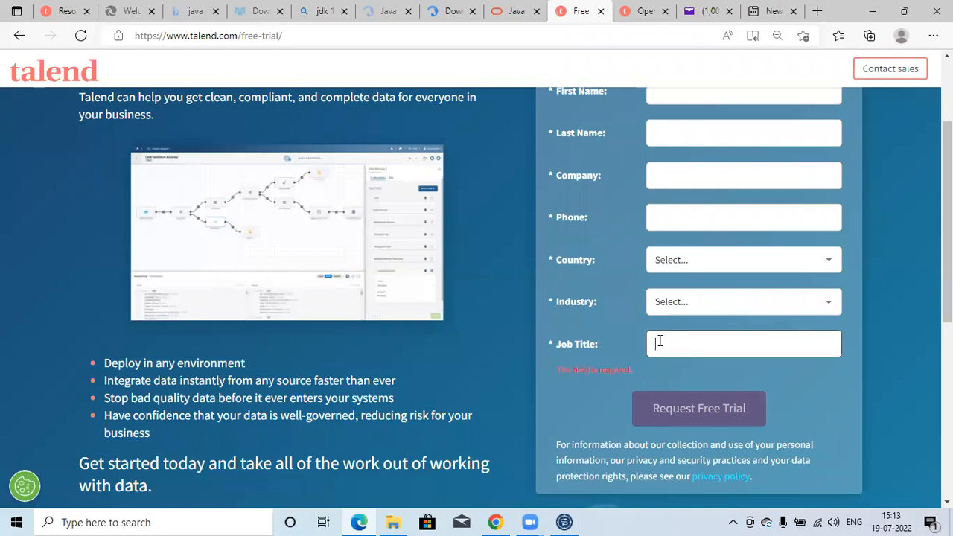
click(659, 341)
click(563, 339)
scroll(667, 142, up, 1)
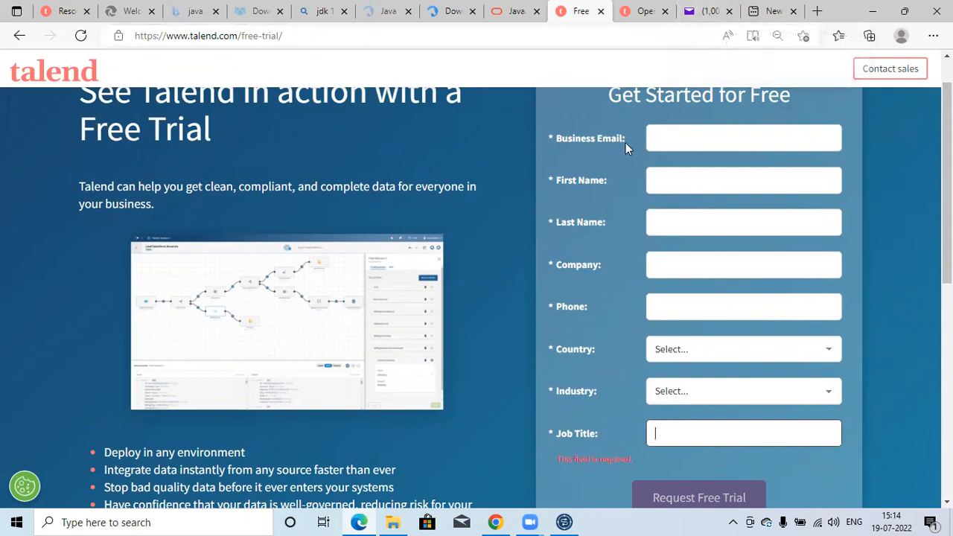
Switch to Yahoo Mail and review the Talend Open Studio email down to its Linux, Mac and Windows software links.
click(689, 14)
drag(712, 305, 719, 176)
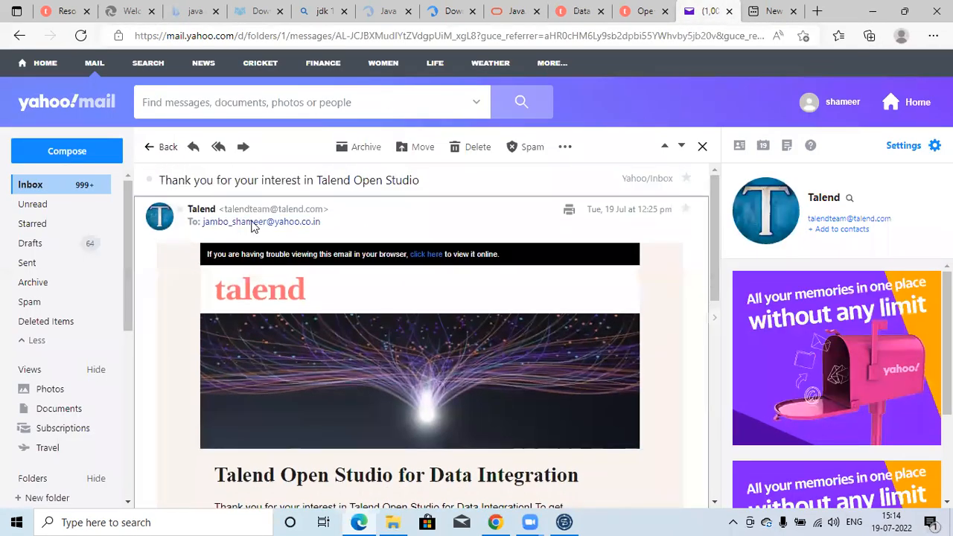
mouse_move(260, 215)
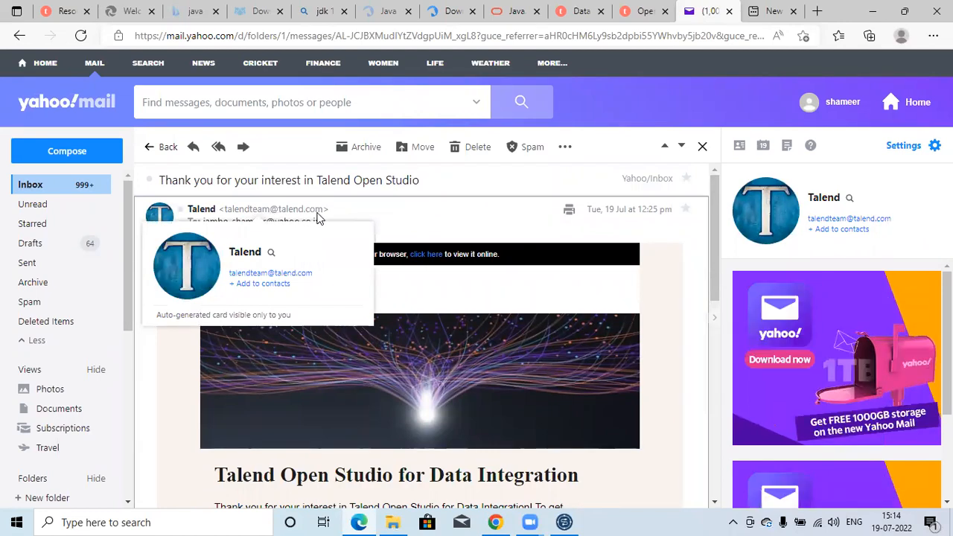
scroll(394, 343, down, 3)
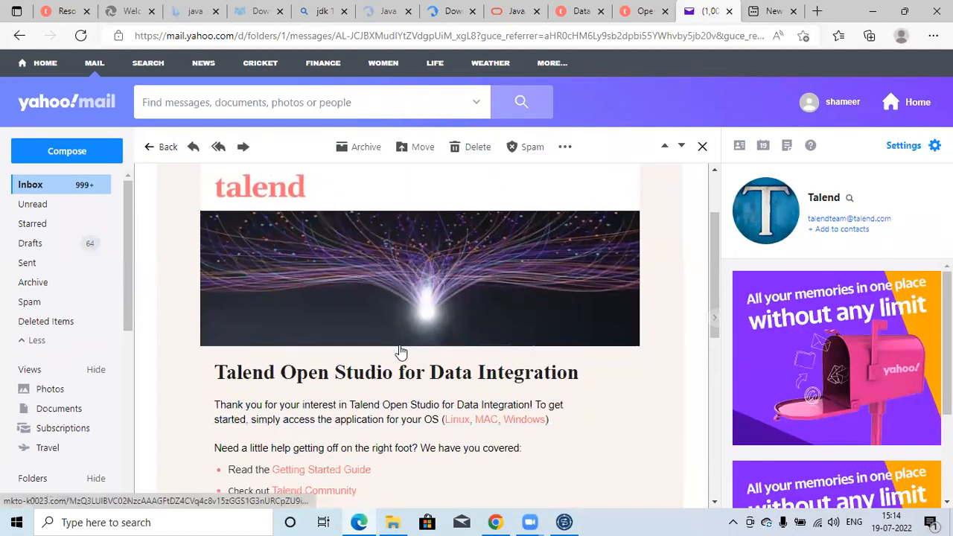
scroll(400, 352, down, 4)
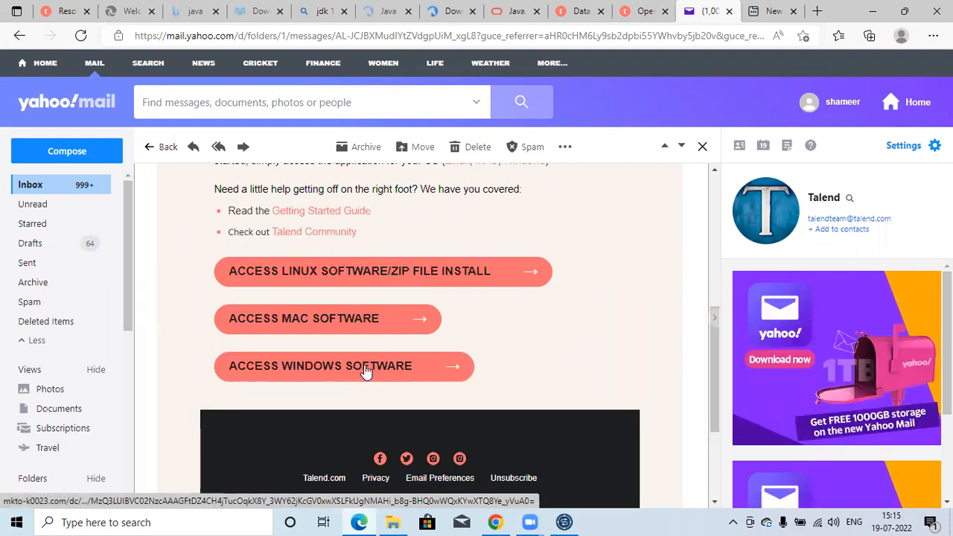
Switch to File Explorer and locate the TOS_DI-20211109_1610-V8.0.1-windows-installer (1) application on Local Disk (E:), then minimize the window.
mouse_move(394, 521)
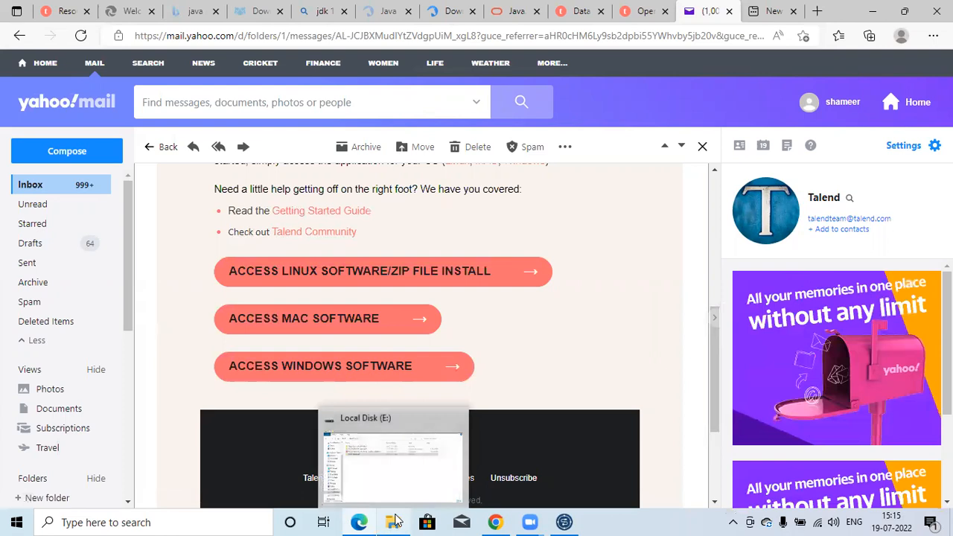
click(393, 469)
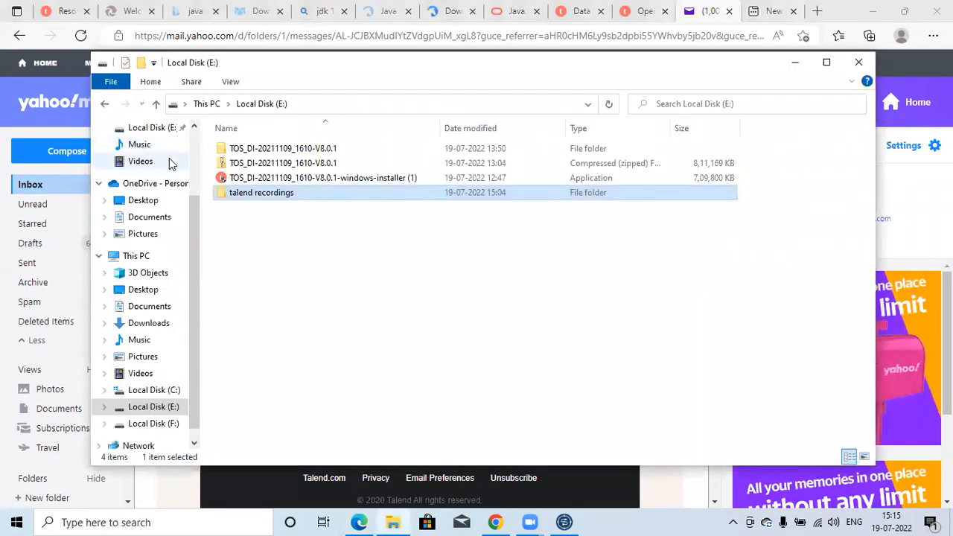
scroll(191, 216, up, 1)
scroll(191, 216, down, 1)
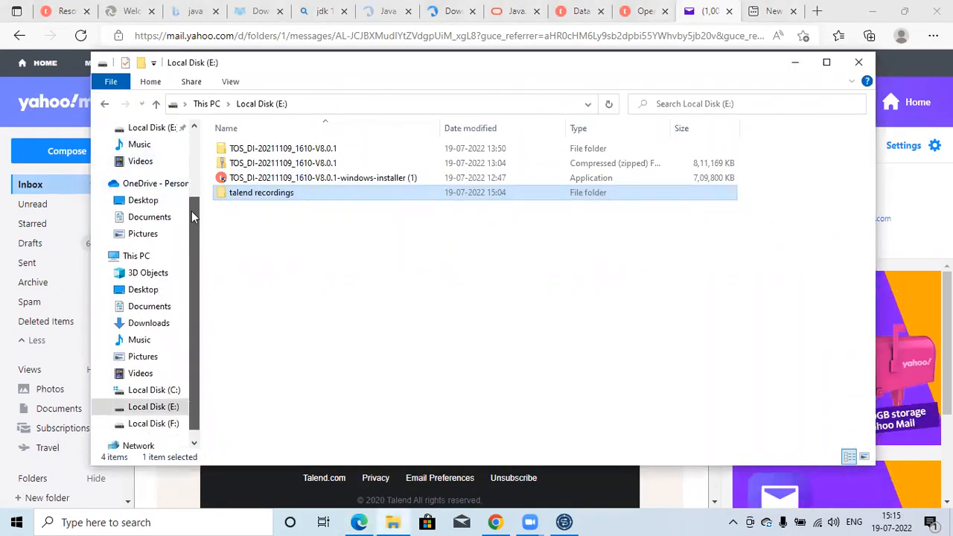
click(303, 181)
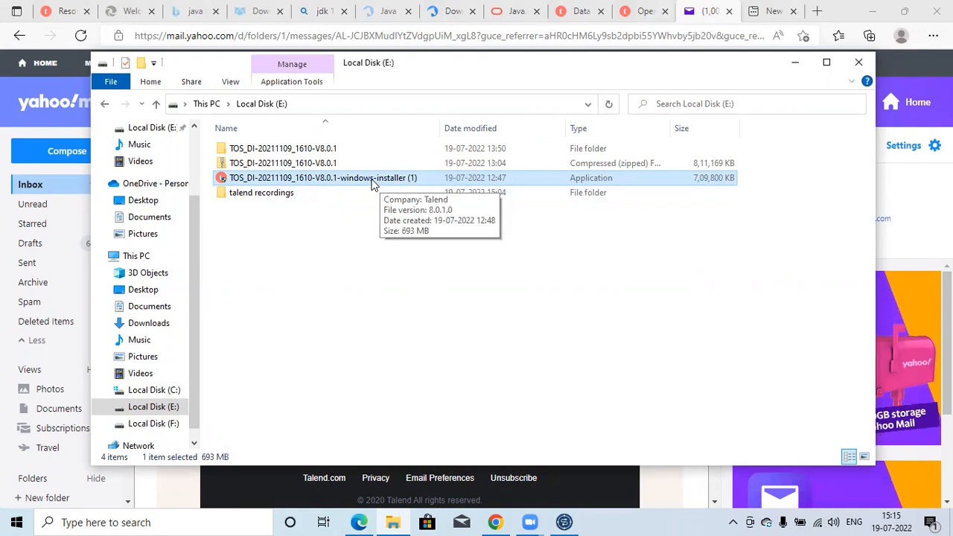
click(795, 62)
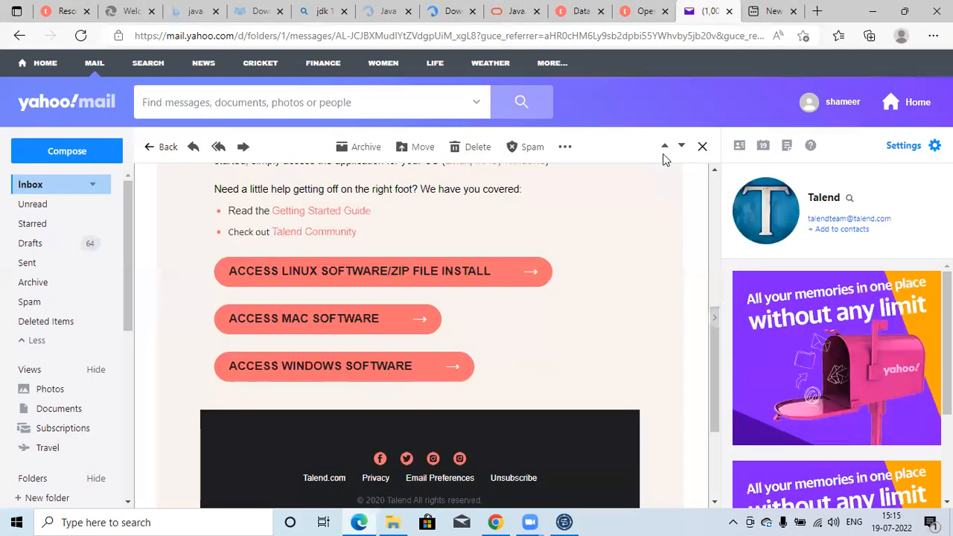
Restore File Explorer and open the inner TOS_DI-20211109_1610-V8.0.1 folder within the extracted folder of the same name on Local Disk (E:).
click(394, 521)
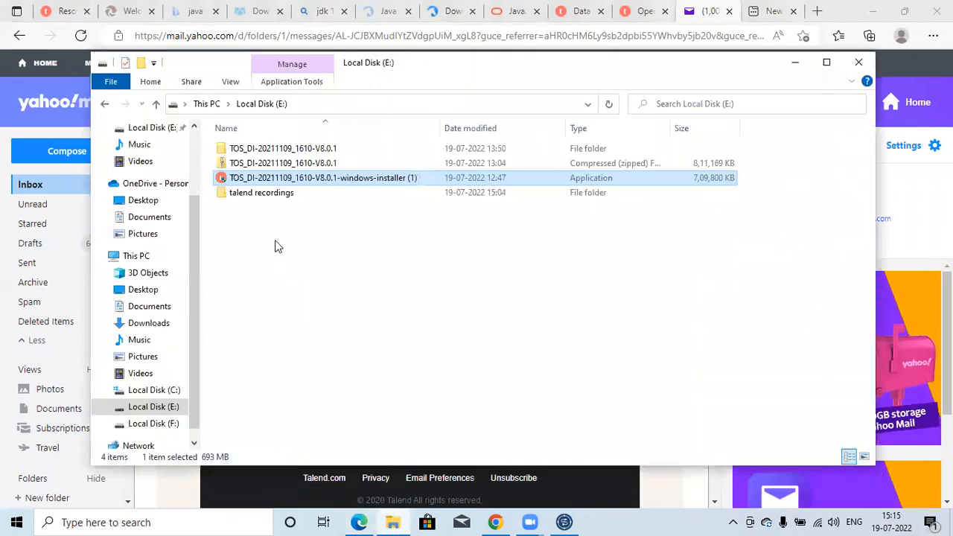
click(290, 166)
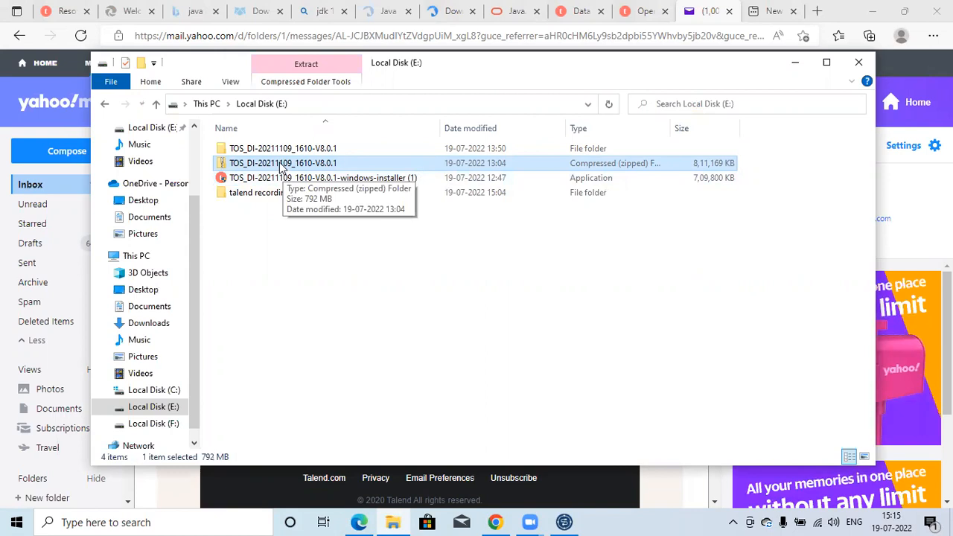
click(272, 154)
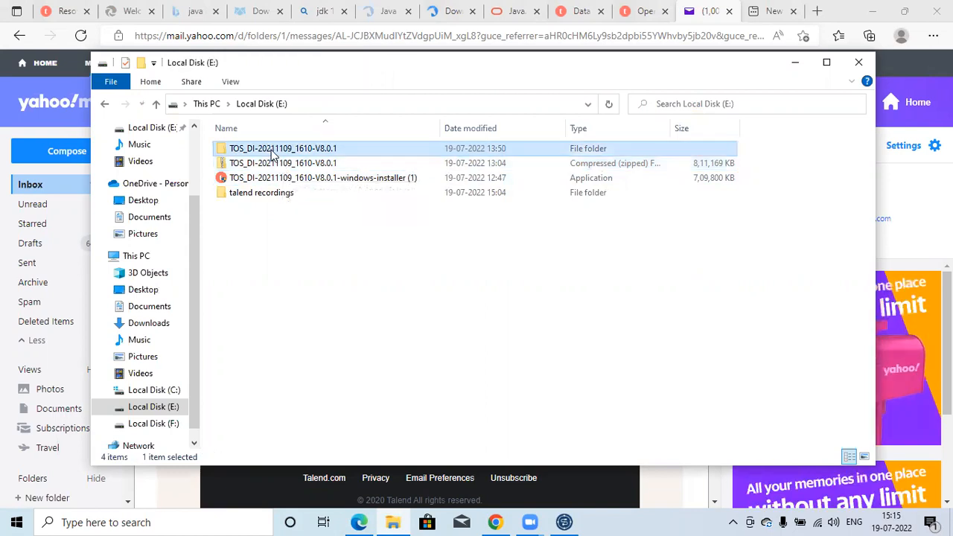
double_click(273, 153)
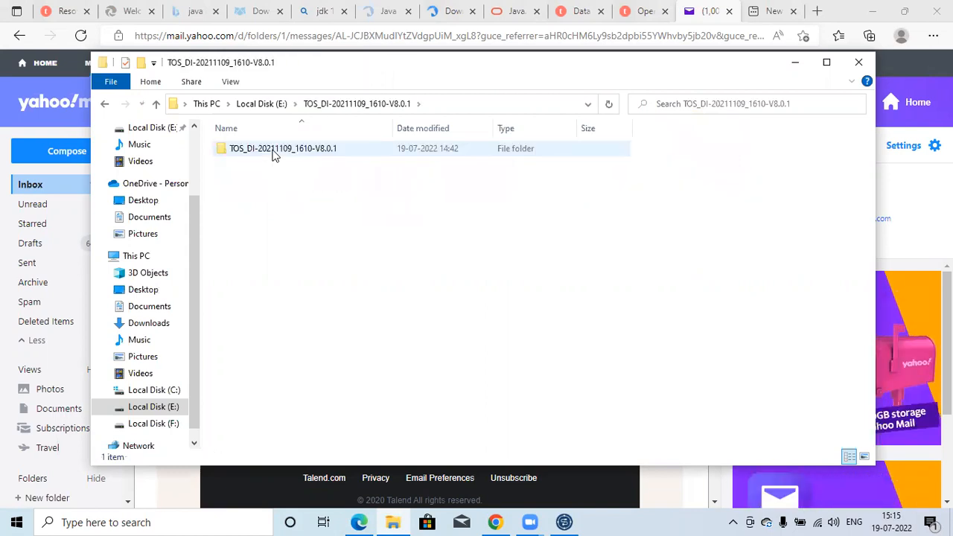
double_click(273, 153)
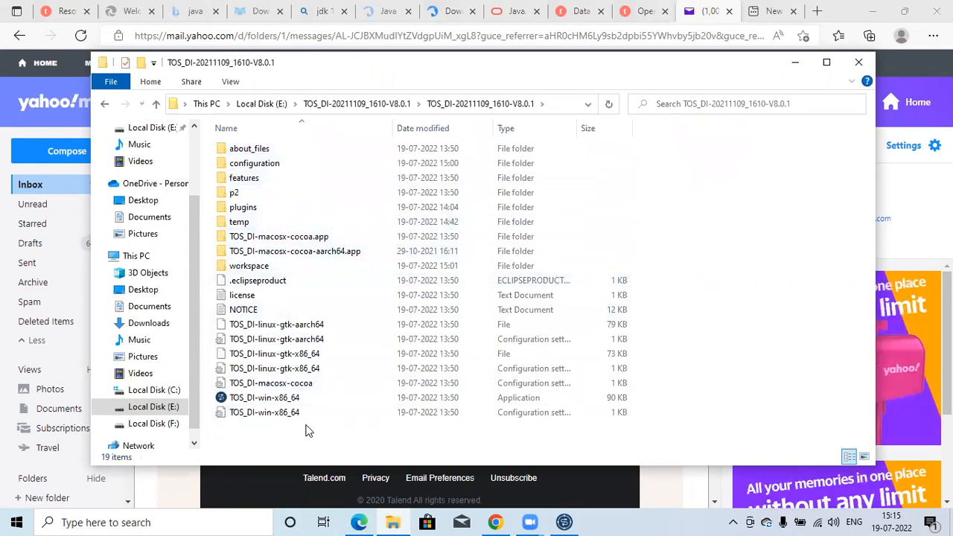
Try to launch the TOS_DI-win-x86_64 application from the extracted folder.
click(253, 402)
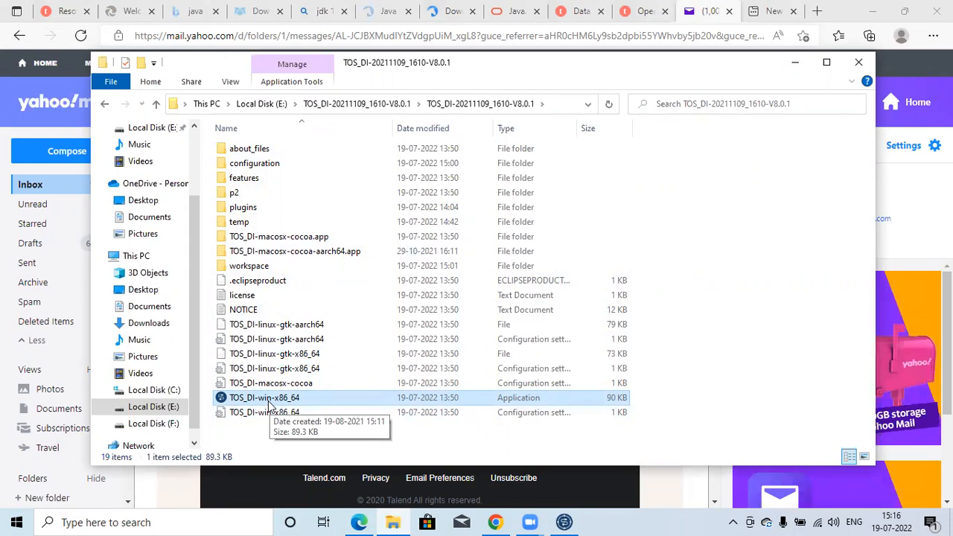
double_click(272, 400)
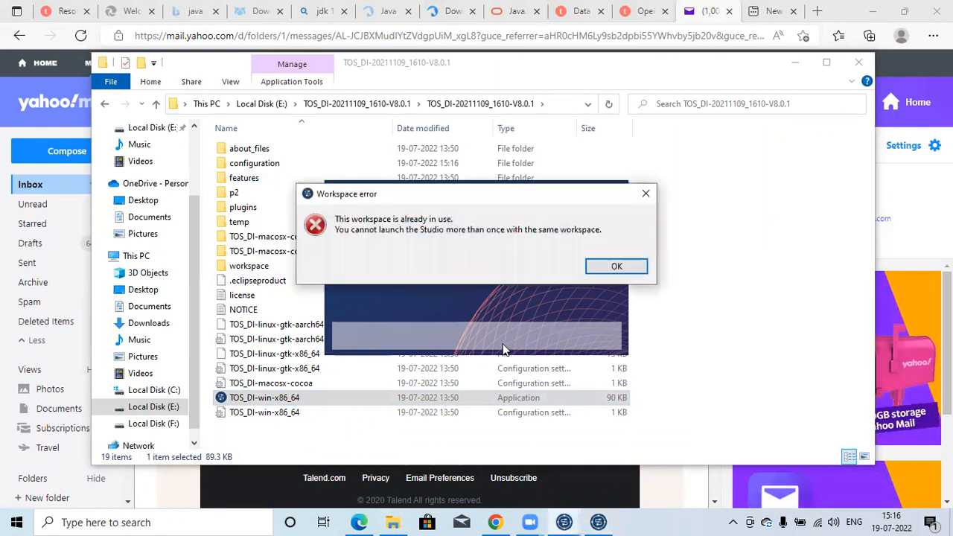
click(623, 268)
Close the Talend Open Studio window that is already running and cancel the workspace selection.
click(561, 521)
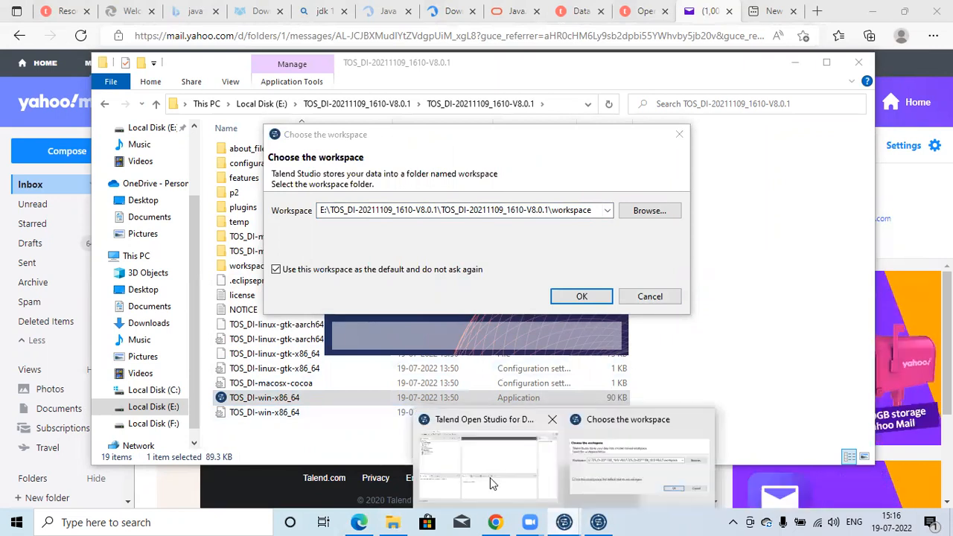
click(484, 498)
click(935, 7)
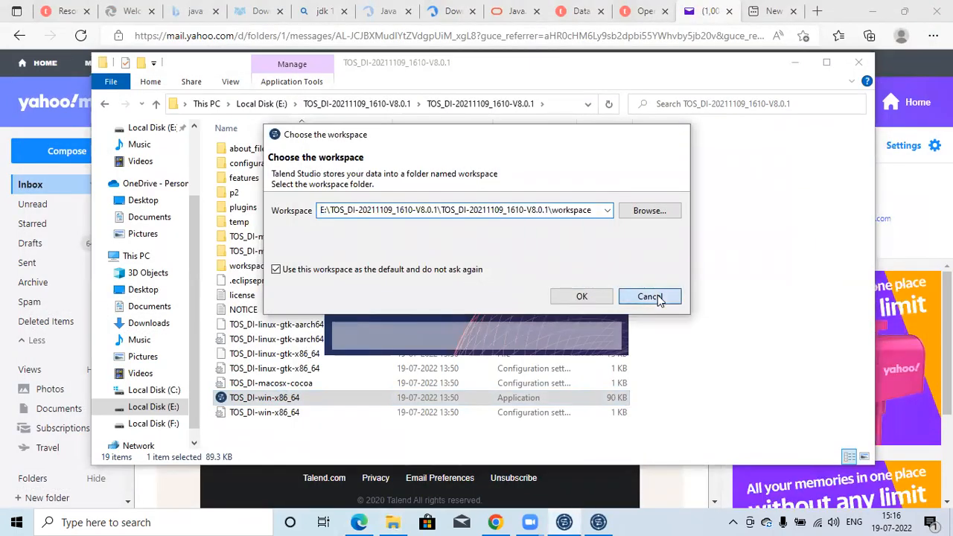
click(645, 297)
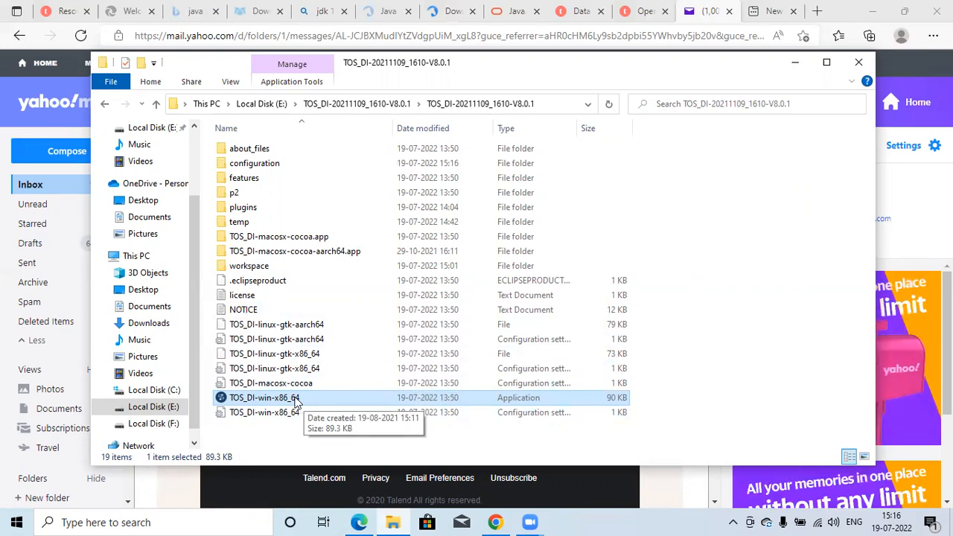
Launch the TOS_DI-win-x86_64 application, create a new project named test1 and open it.
double_click(292, 399)
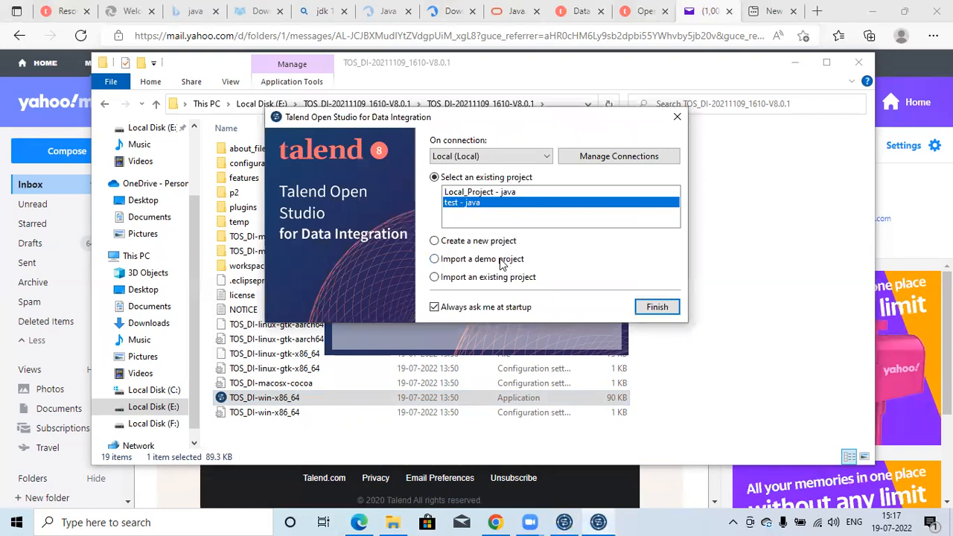
click(436, 245)
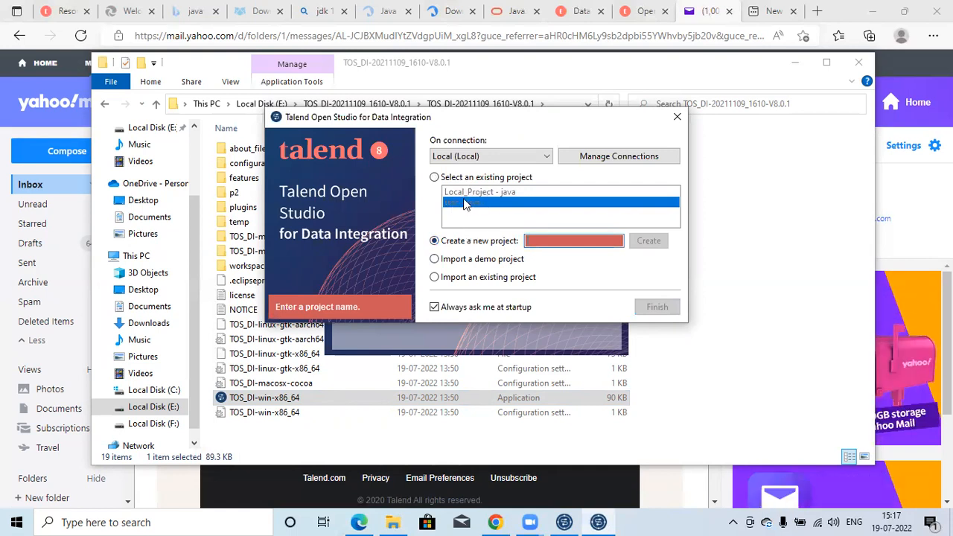
click(551, 241)
text(tes)
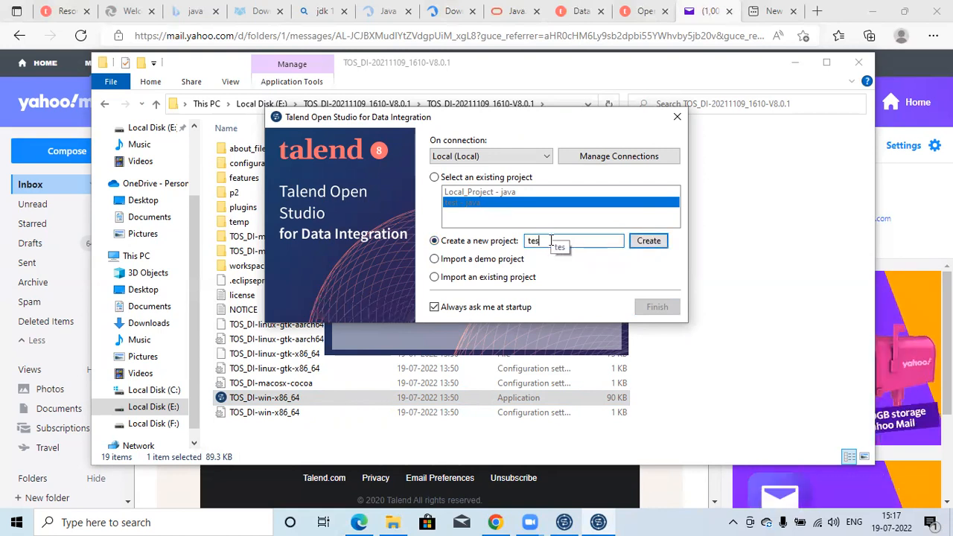
text(t1)
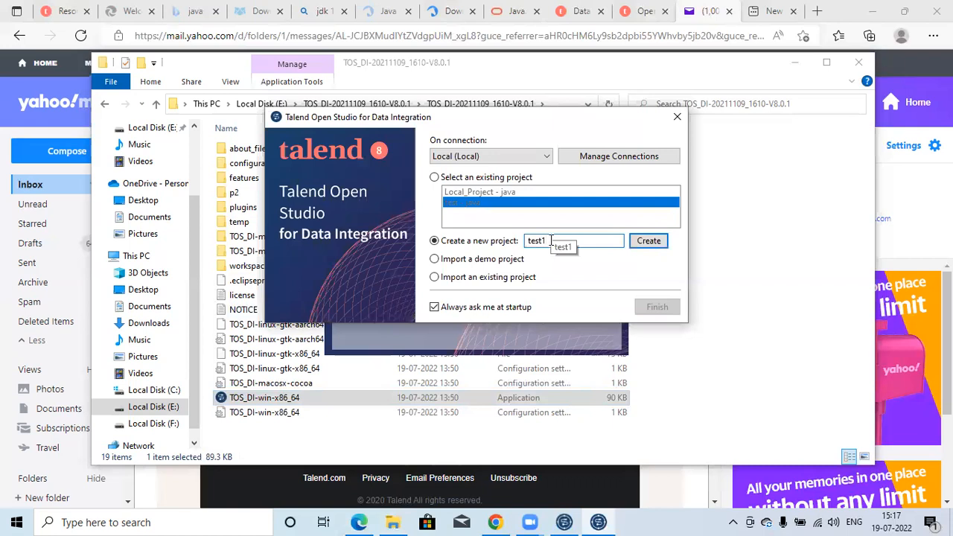
click(653, 243)
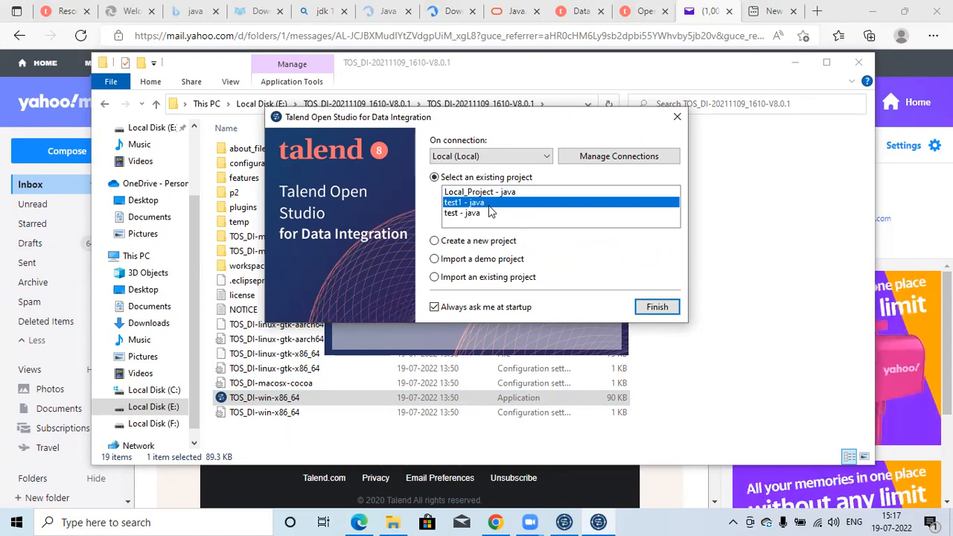
click(657, 308)
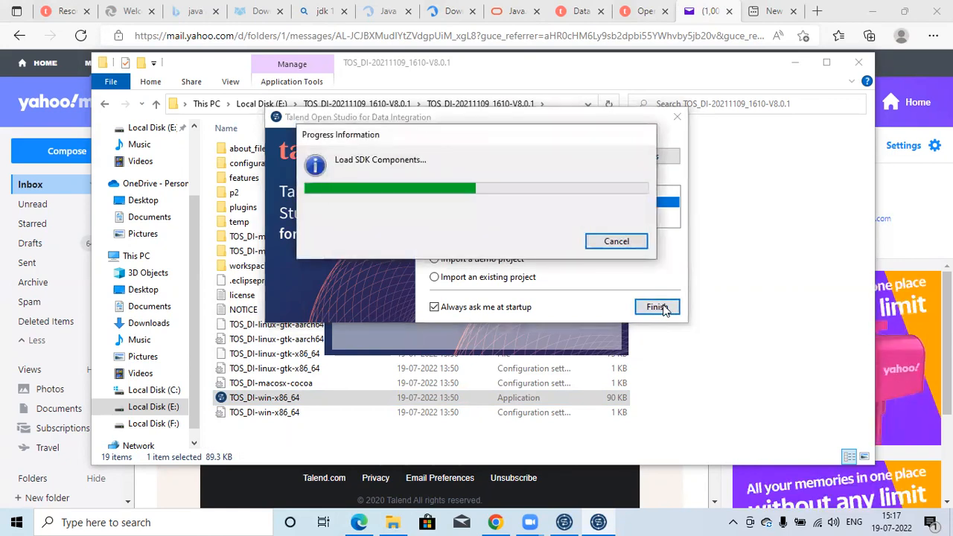